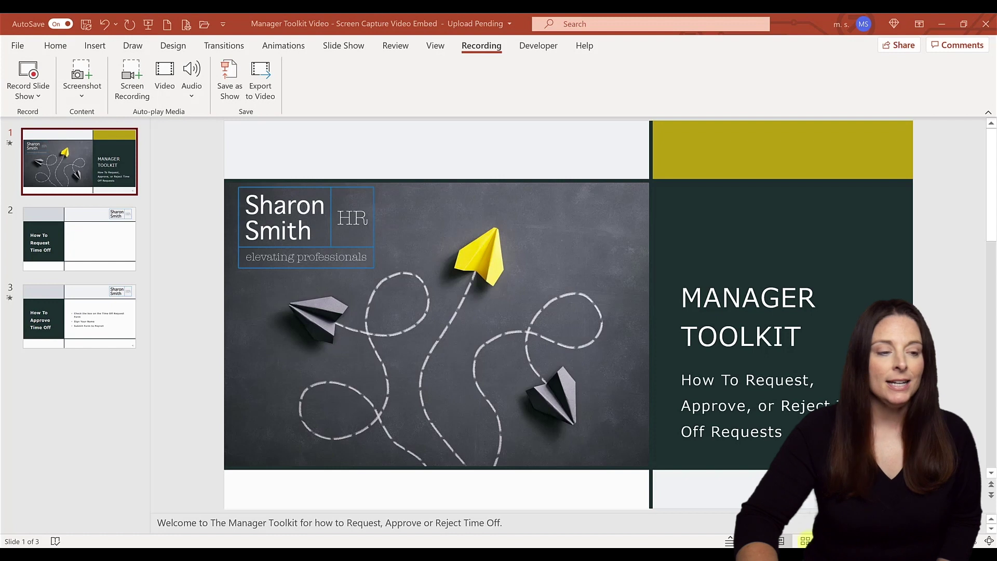
Make sure the Recording tab is enabled in the ribbon customization settings
{"action": "left_click", "coordinate": [55, 46]}
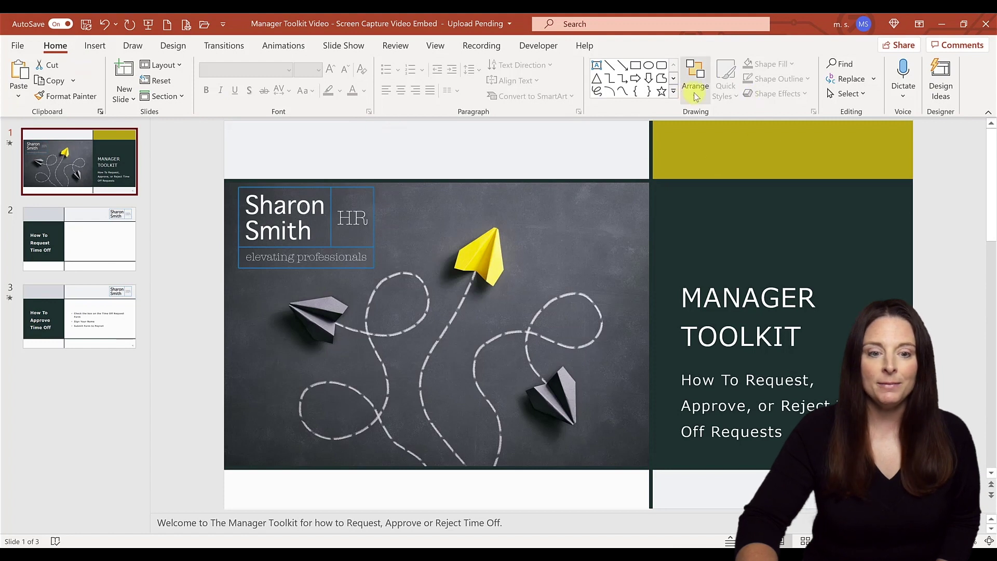
{"action": "right_click", "coordinate": [764, 105]}
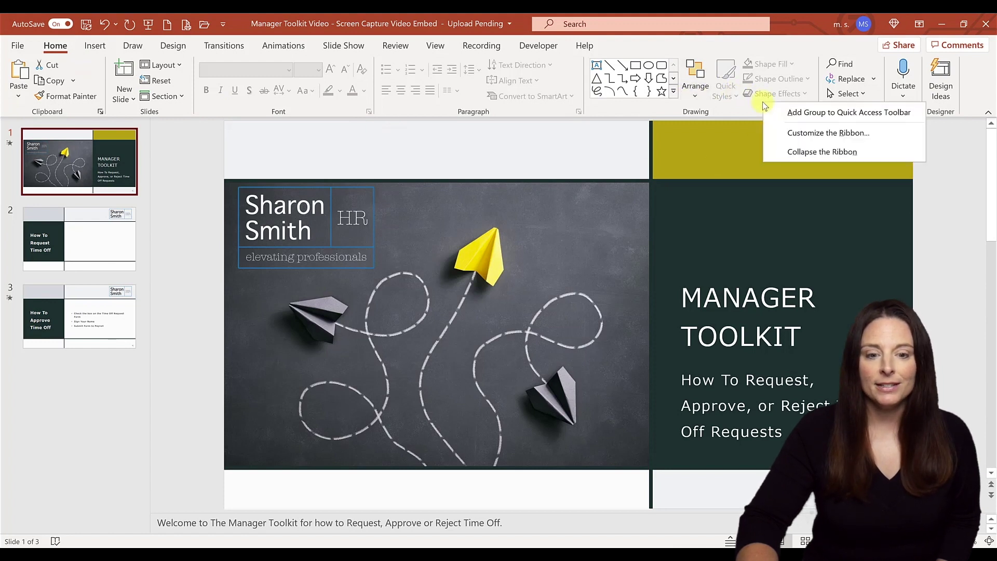
{"action": "left_click", "coordinate": [805, 135]}
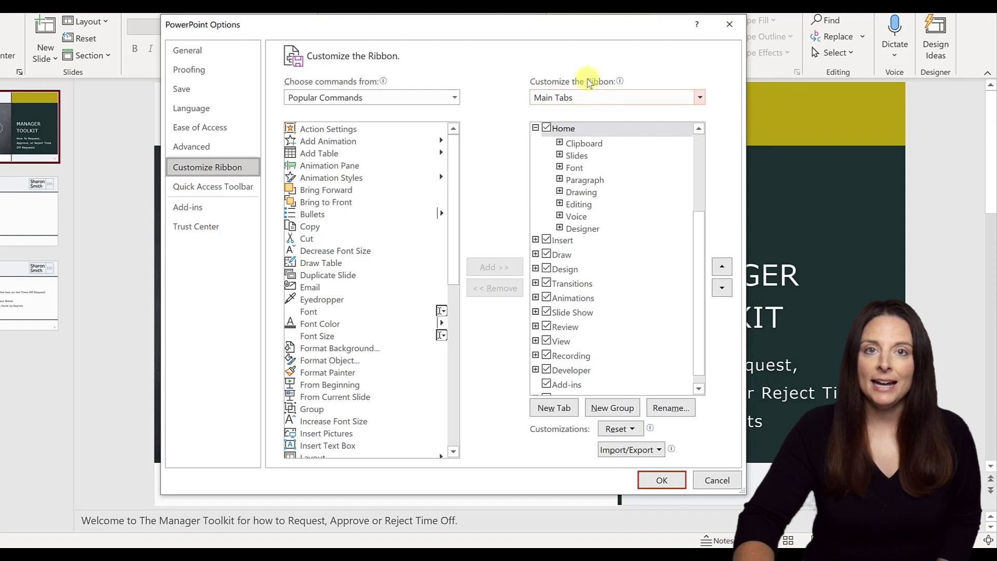
{"action": "scroll", "coordinate": [599, 195], "scroll_direction": "down", "scroll_amount": 1}
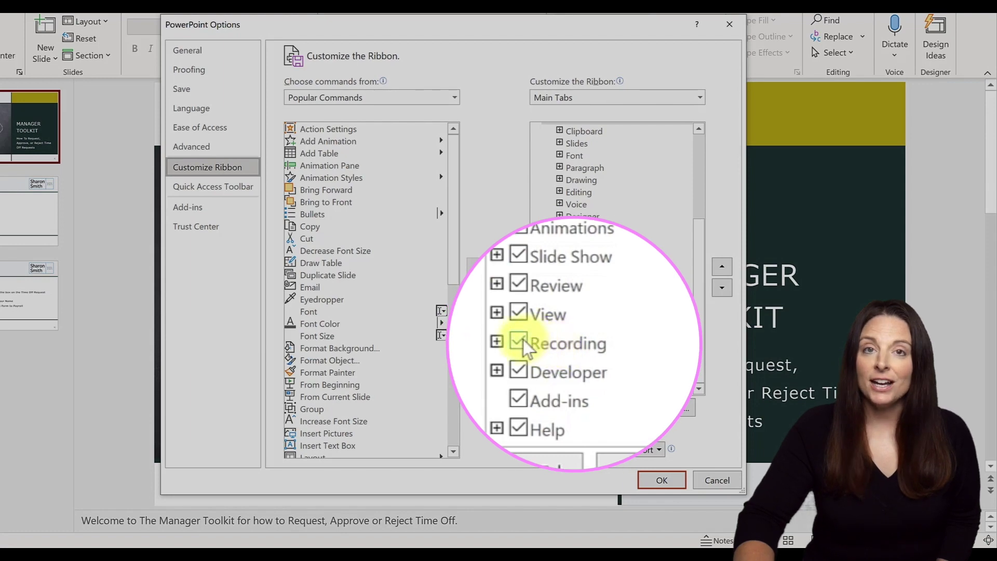
{"action": "left_click", "coordinate": [522, 340]}
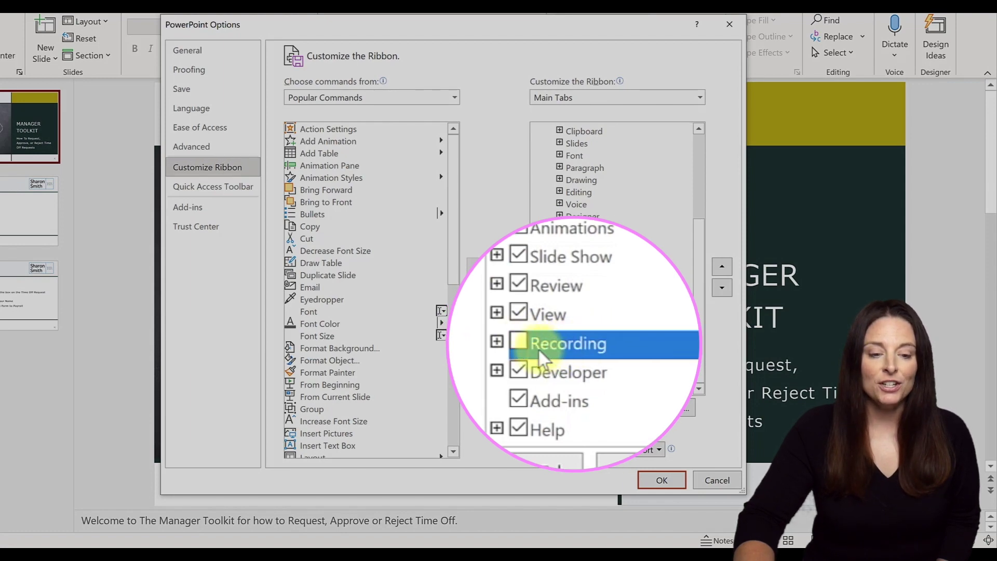
{"action": "left_click", "coordinate": [521, 342]}
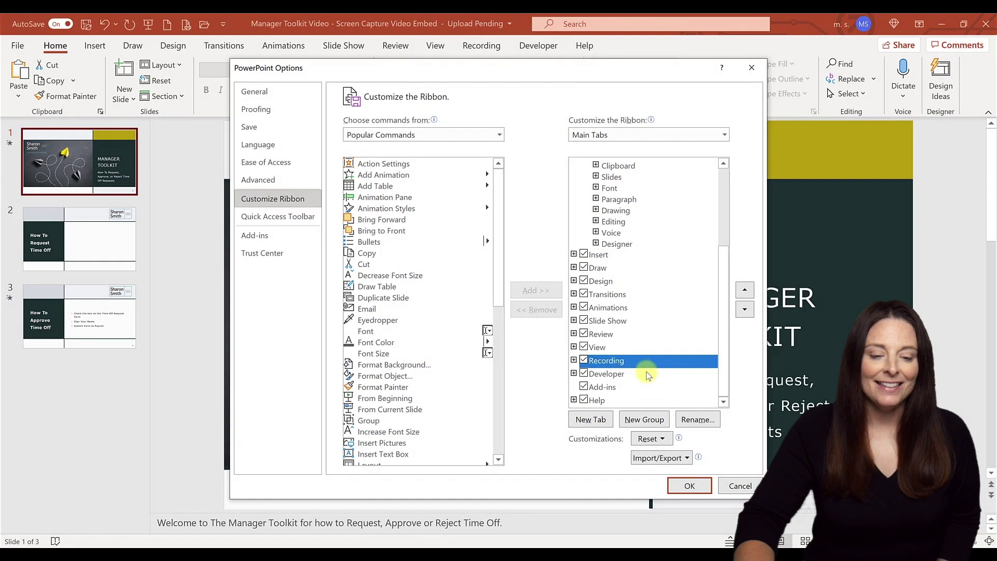
{"action": "left_click", "coordinate": [693, 487]}
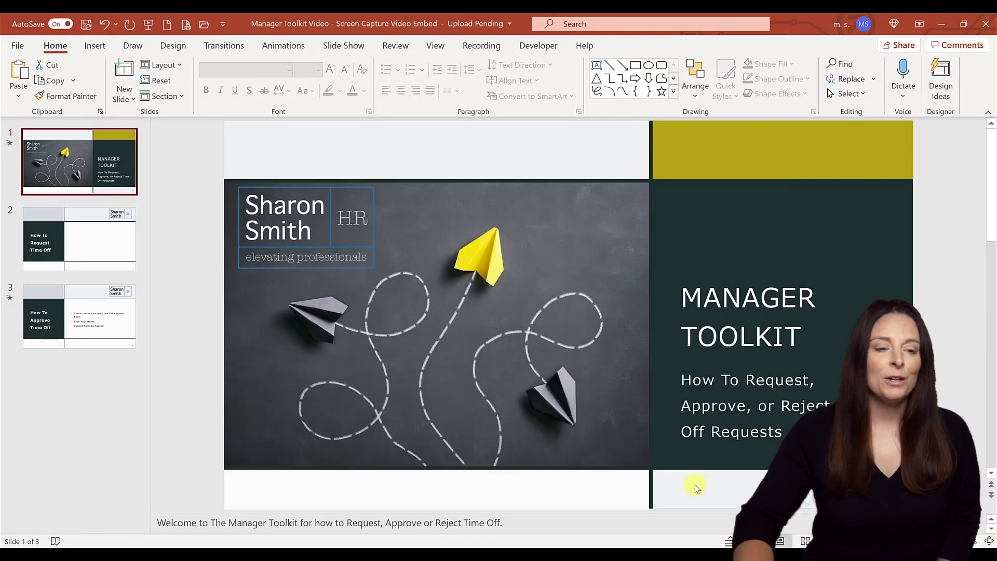
On slide 2 'How To Request Time Off', start a new Screen Recording
{"action": "left_click", "coordinate": [479, 47]}
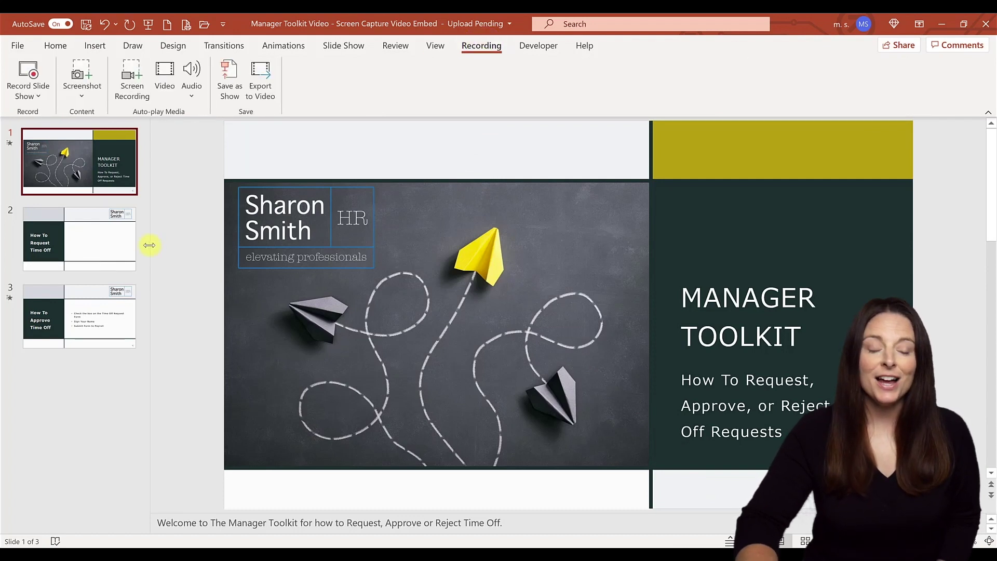
{"action": "left_click", "coordinate": [94, 241]}
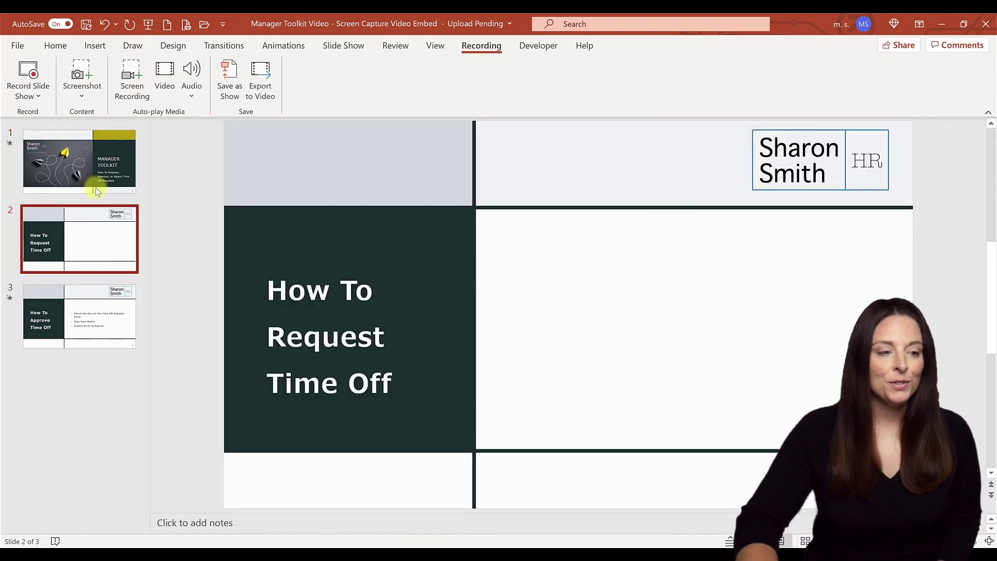
{"action": "left_click", "coordinate": [136, 89]}
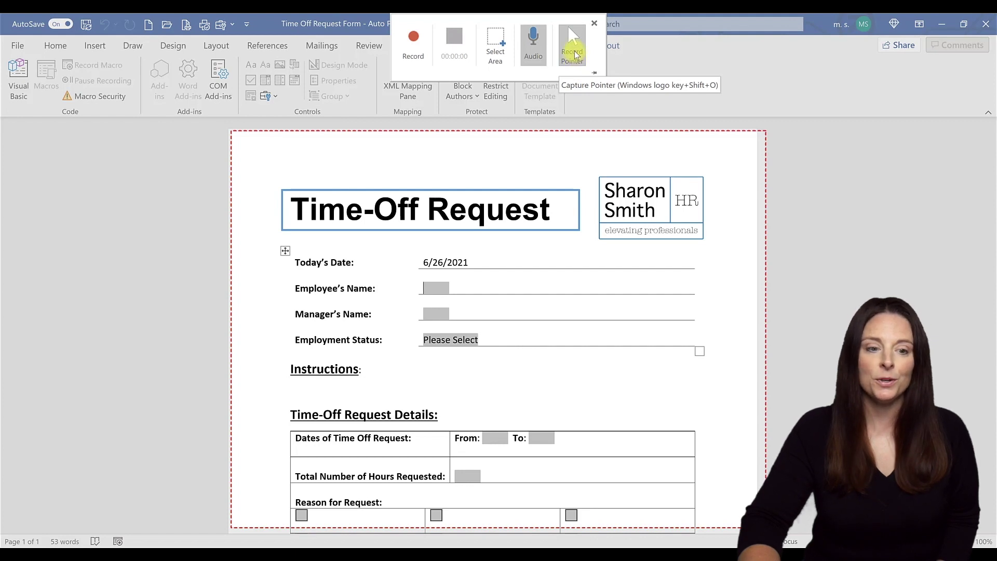
Keep Record Pointer on and draw the capture area around the whole Time-Off Request form page
{"action": "left_click", "coordinate": [573, 48]}
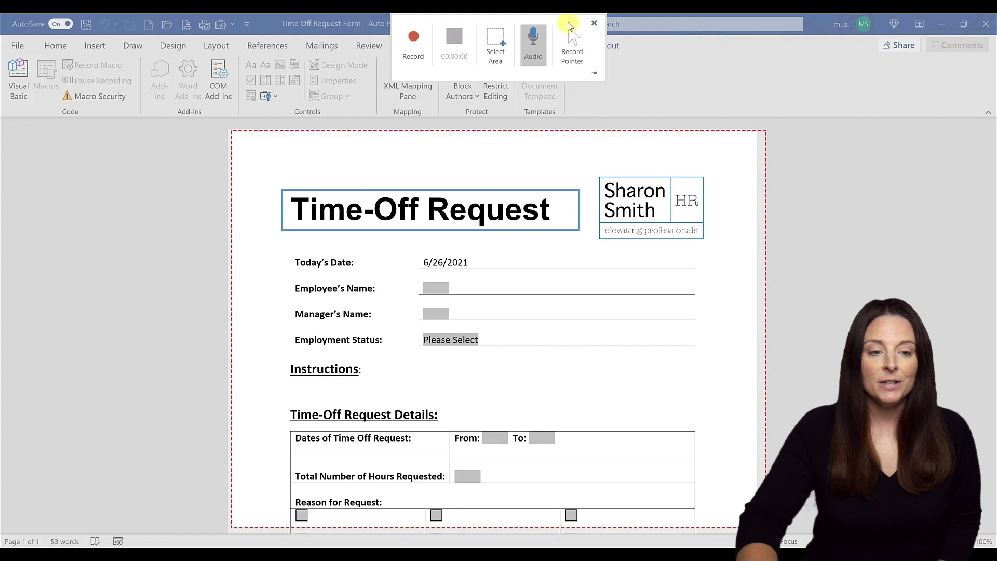
{"action": "left_click", "coordinate": [572, 44]}
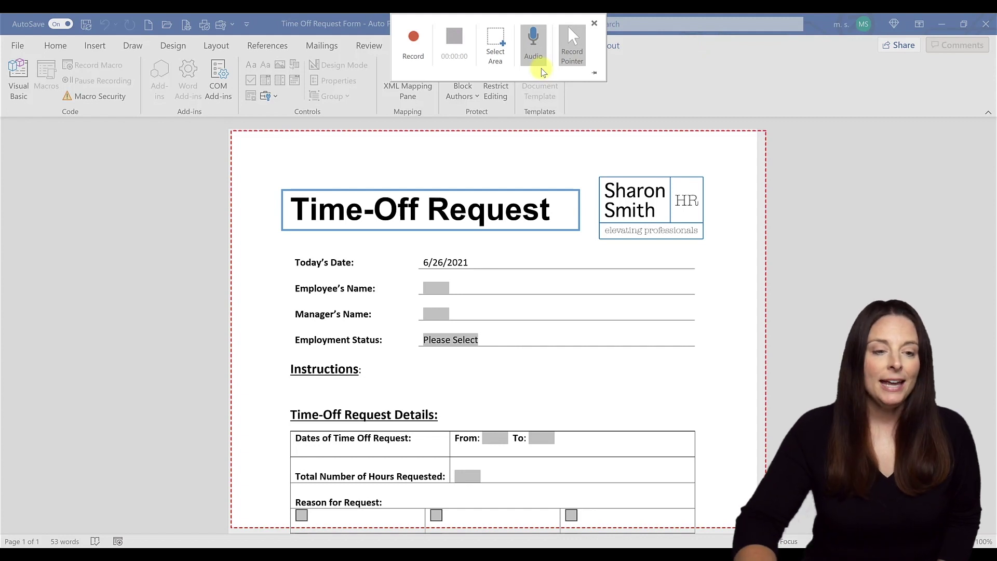
{"action": "left_click", "coordinate": [497, 61]}
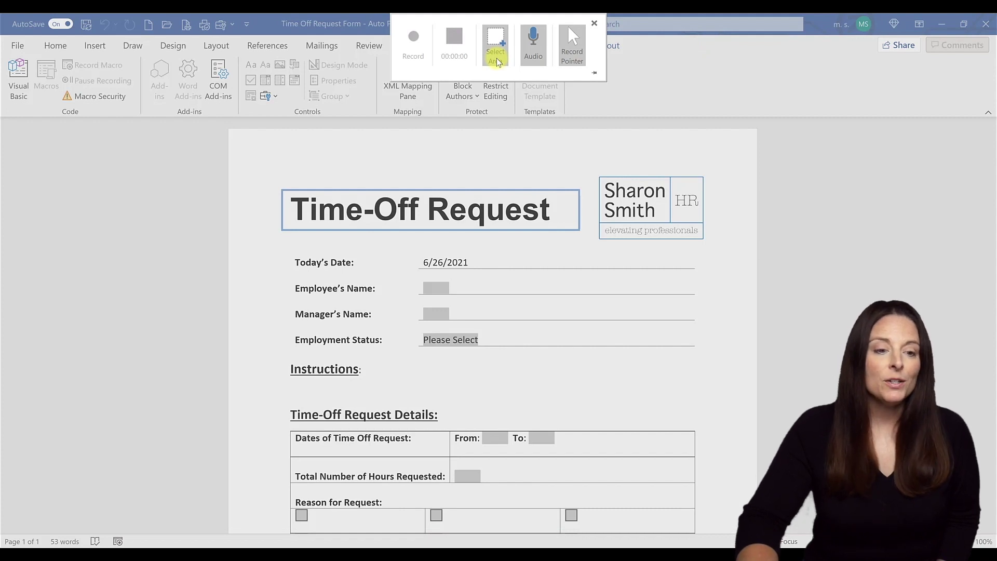
{"action": "left_click", "coordinate": [496, 60]}
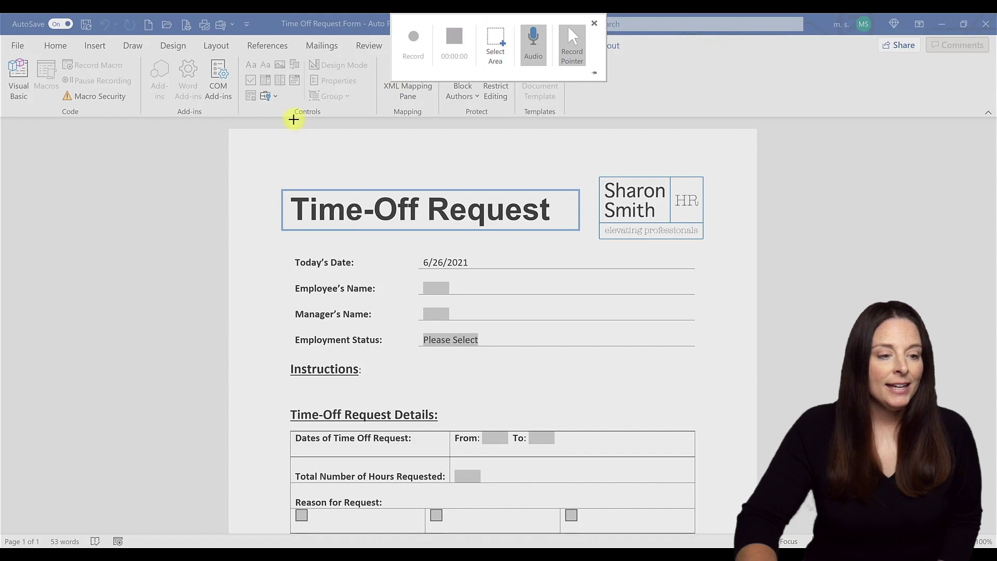
{"action": "left_click_drag", "start_coordinate": [232, 130], "coordinate": [372, 182]}
{"action": "left_click_drag", "start_coordinate": [575, 260], "coordinate": [747, 532]}
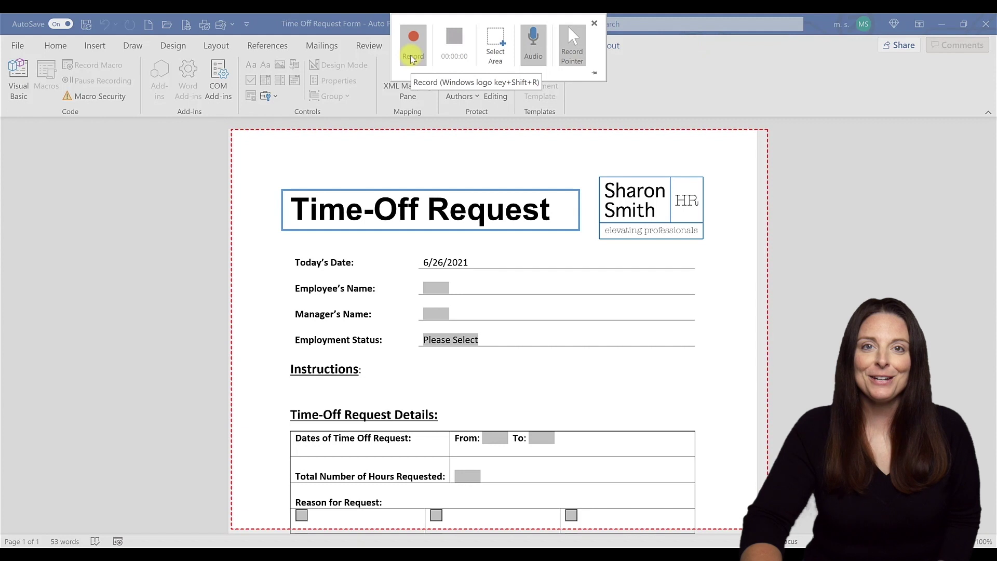
Start recording, then enter the employee's name and the manager's name in the form
{"action": "left_click", "coordinate": [413, 52]}
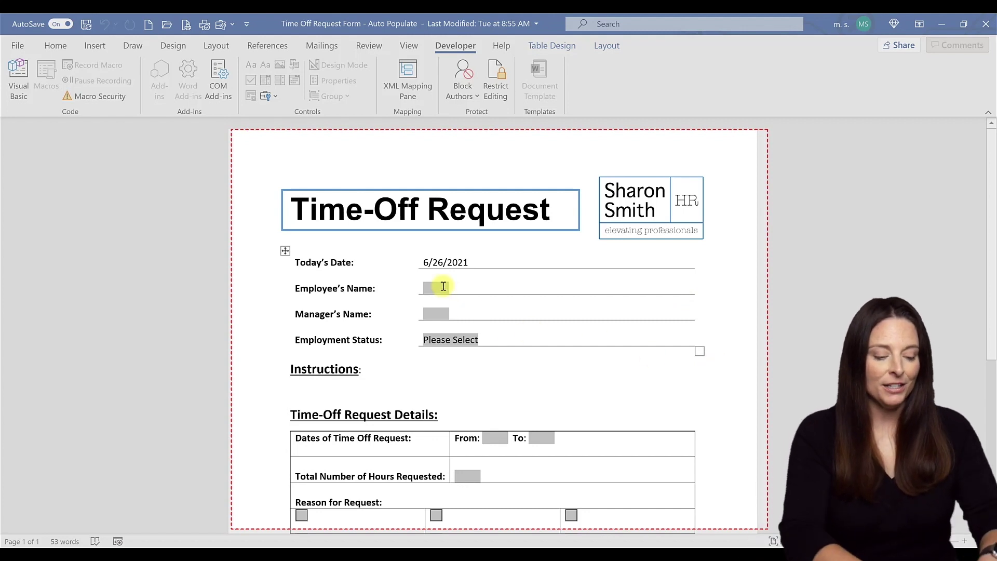
{"action": "left_click", "coordinate": [443, 286]}
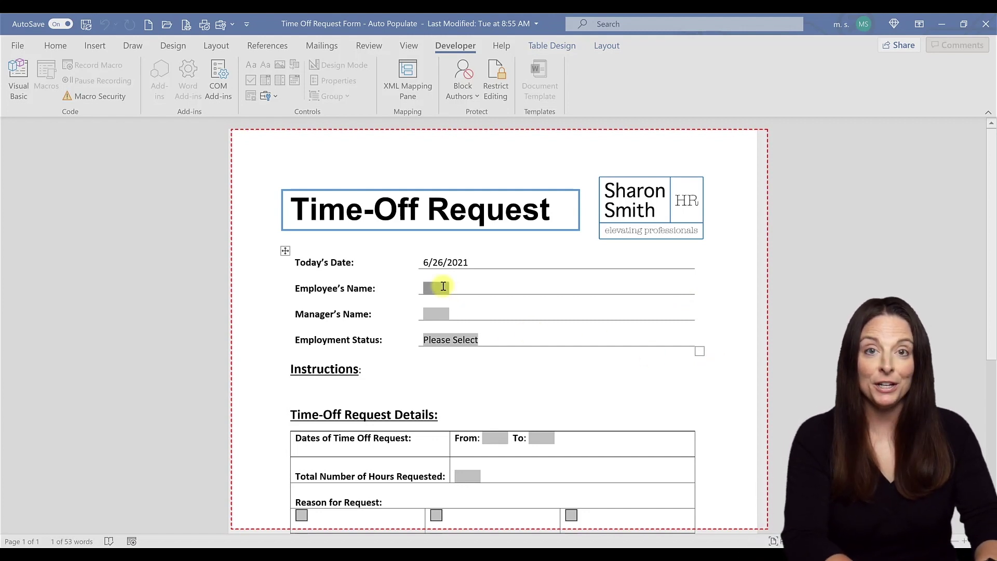
{"action": "type", "text": "A"}
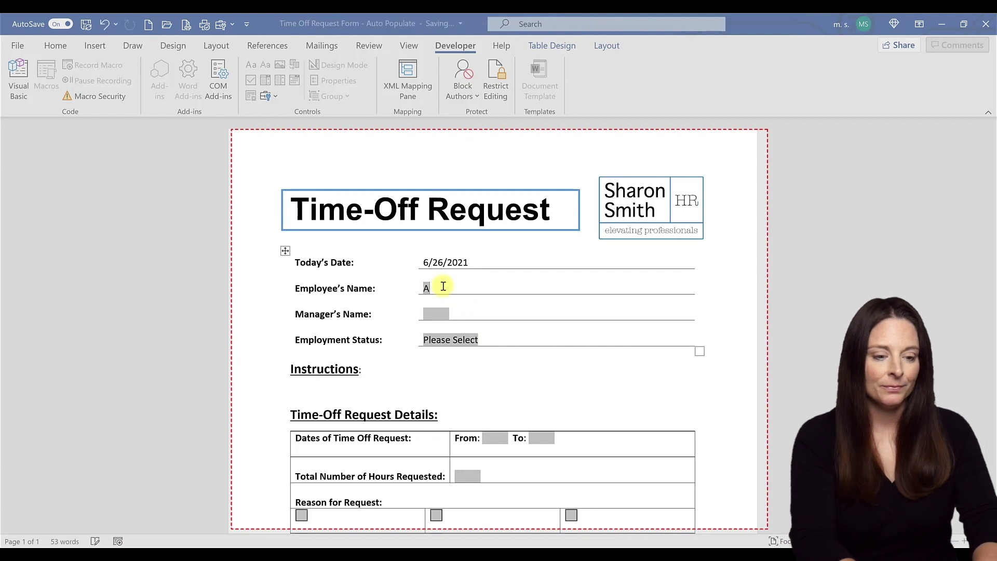
{"action": "type", "text": "rthur Spooner"}
{"action": "key", "text": "Tab"}
{"action": "type", "text": "Sharon Smith"}
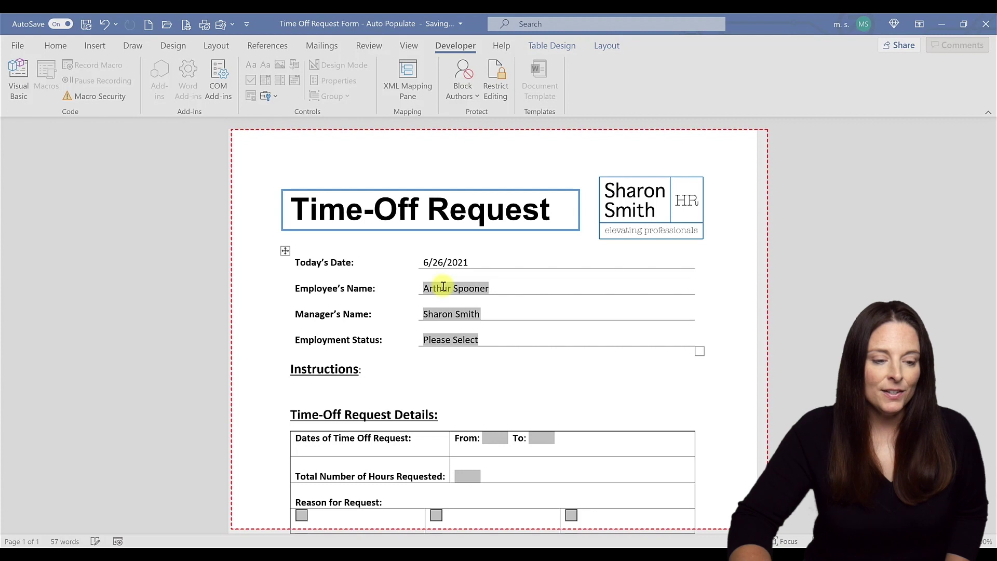
Choose Full-Time as the Employment Status
{"action": "left_click", "coordinate": [483, 340]}
{"action": "left_click", "coordinate": [482, 340]}
{"action": "left_click", "coordinate": [480, 340]}
{"action": "left_click", "coordinate": [468, 366]}
{"action": "key", "text": "Tab"}
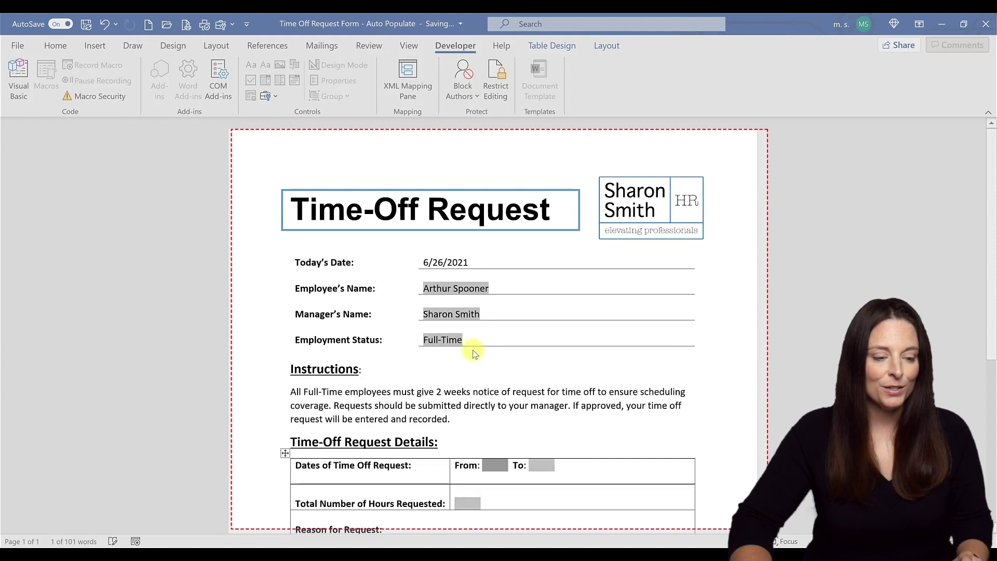
Enter dates 6/1/21 to 6/7/21, 40 total hours, and tick Vacation as the reason
{"action": "scroll", "coordinate": [474, 350], "scroll_direction": "down", "scroll_amount": 3}
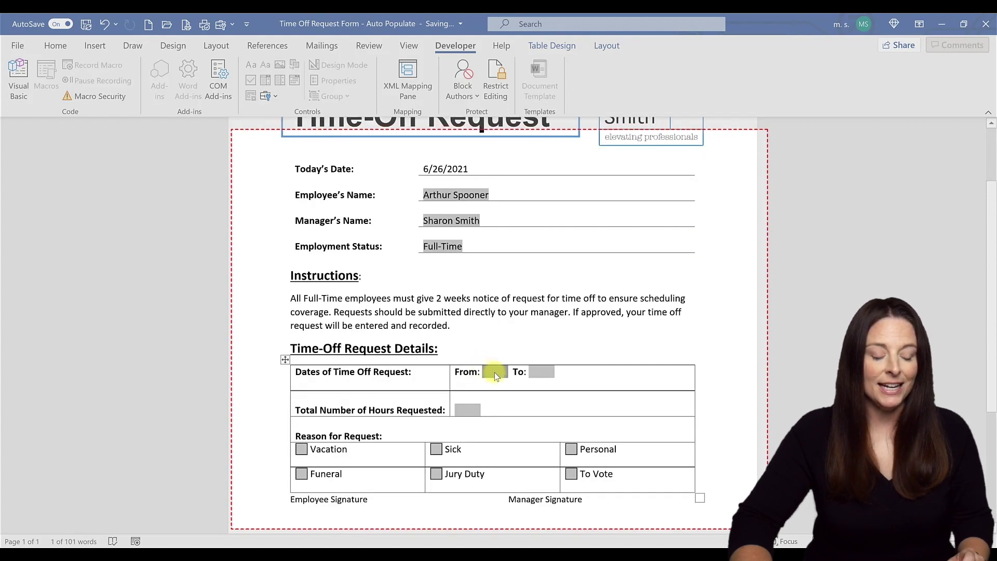
{"action": "type", "text": "6/1/21"}
{"action": "key", "text": "Tab"}
{"action": "type", "text": "6/7/21"}
{"action": "key", "text": "Tab"}
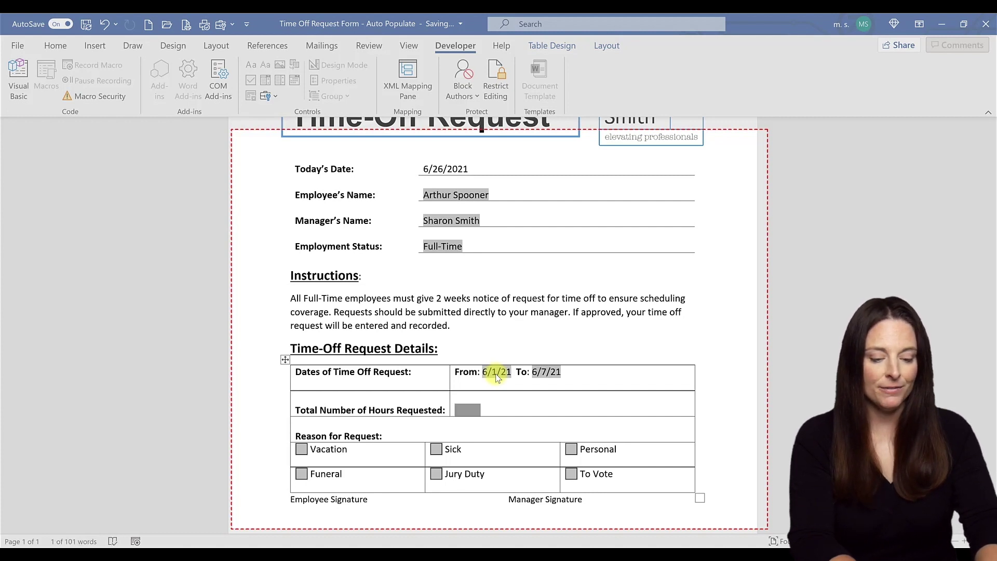
{"action": "type", "text": "40"}
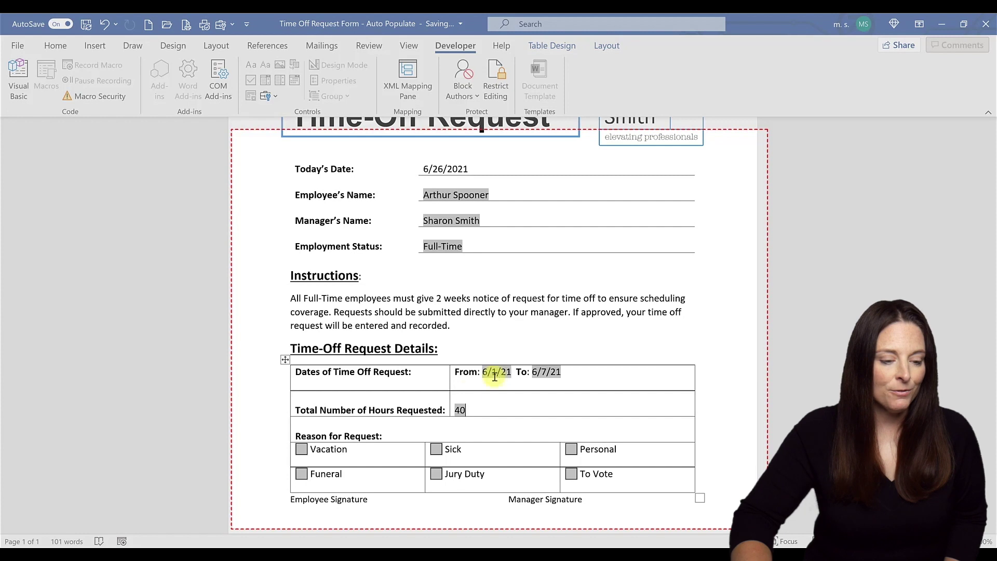
{"action": "left_click", "coordinate": [302, 449]}
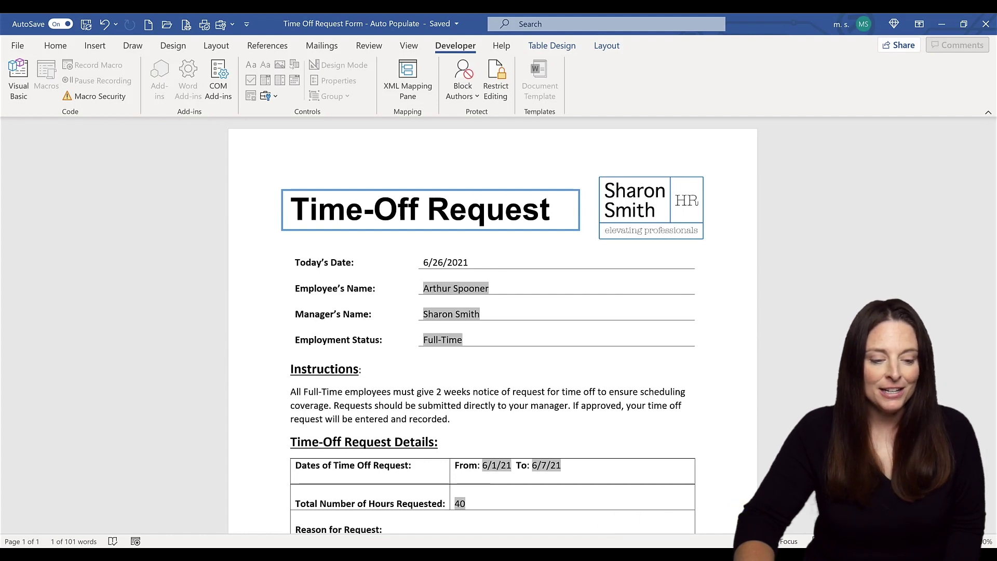
Place the form video against the dark divider on the right, dismissing the Design Ideas pane
{"action": "mouse_move", "coordinate": [495, 532]}
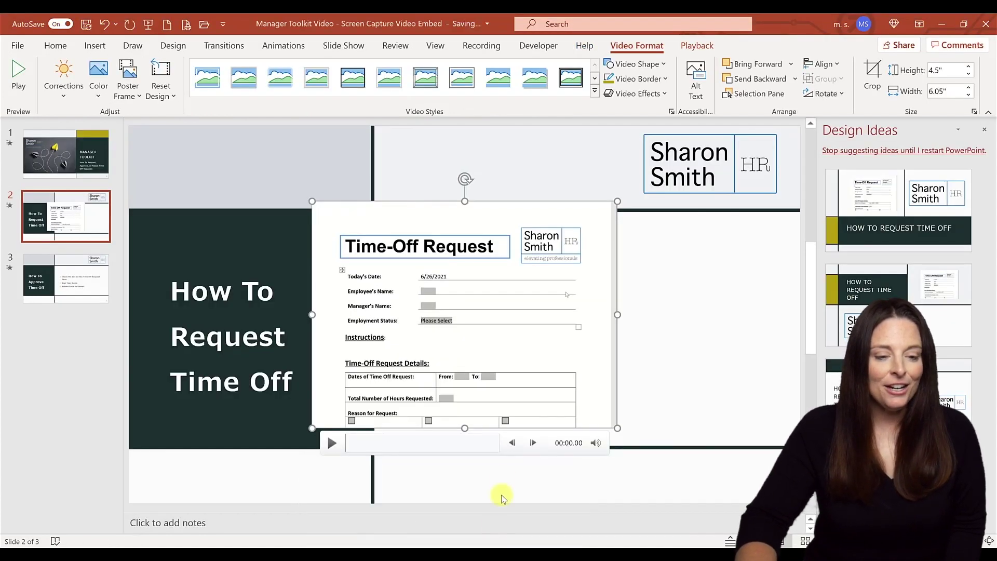
{"action": "left_click_drag", "start_coordinate": [527, 336], "coordinate": [604, 340]}
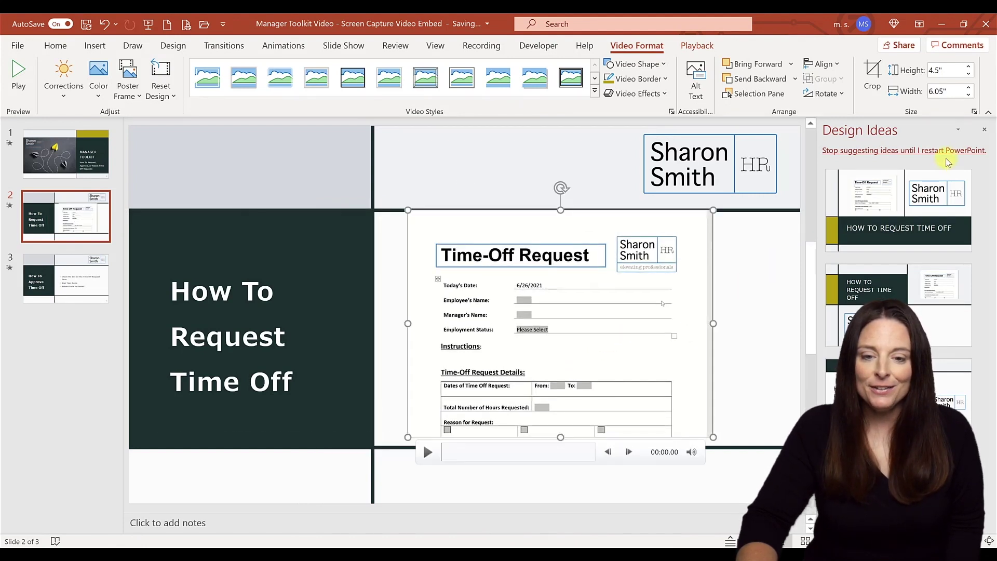
{"action": "left_click", "coordinate": [985, 131]}
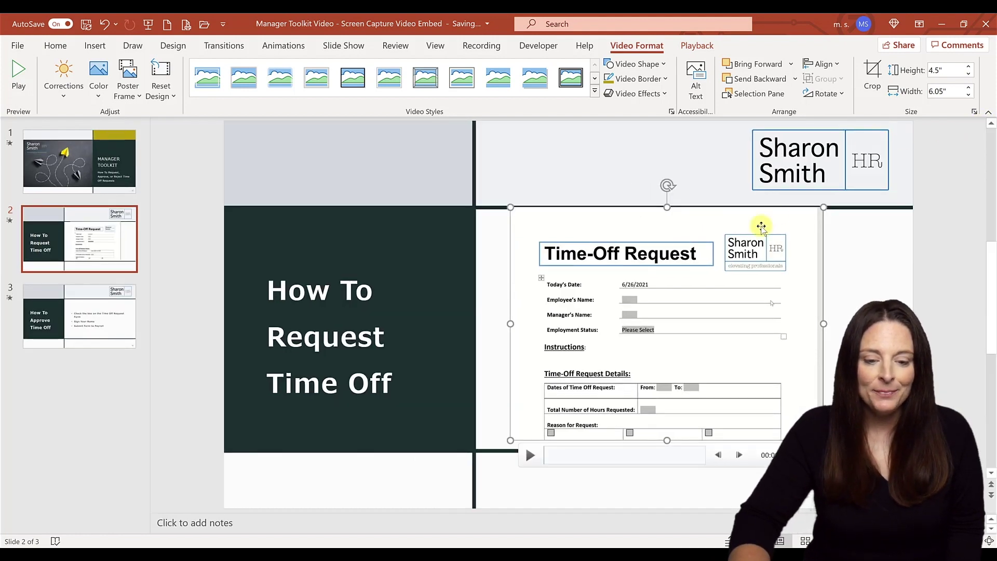
{"action": "left_click_drag", "start_coordinate": [785, 338], "coordinate": [799, 335]}
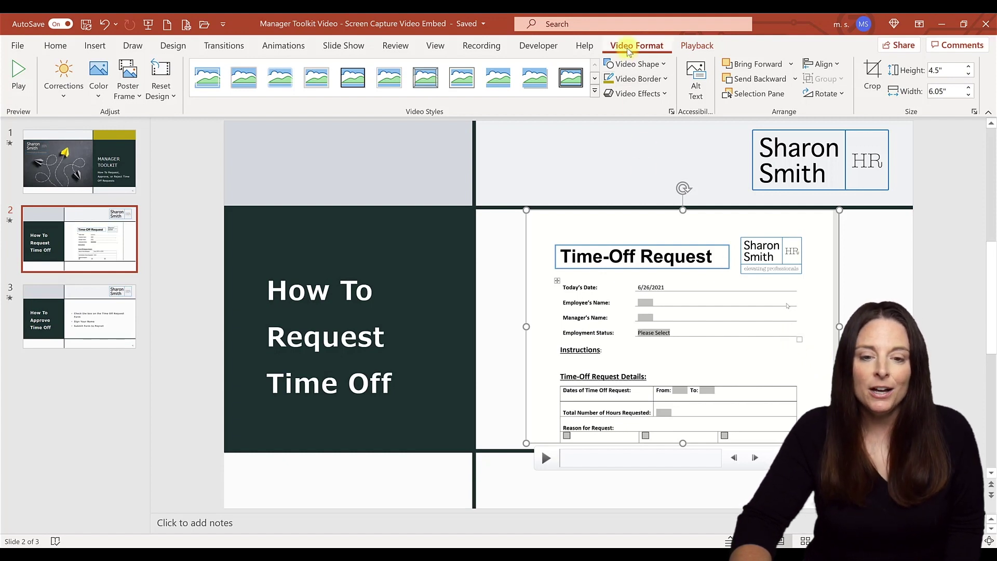
Crop the grey strip off the video's right edge, leaving it 5.79" by 4.5"
{"action": "left_click", "coordinate": [874, 83]}
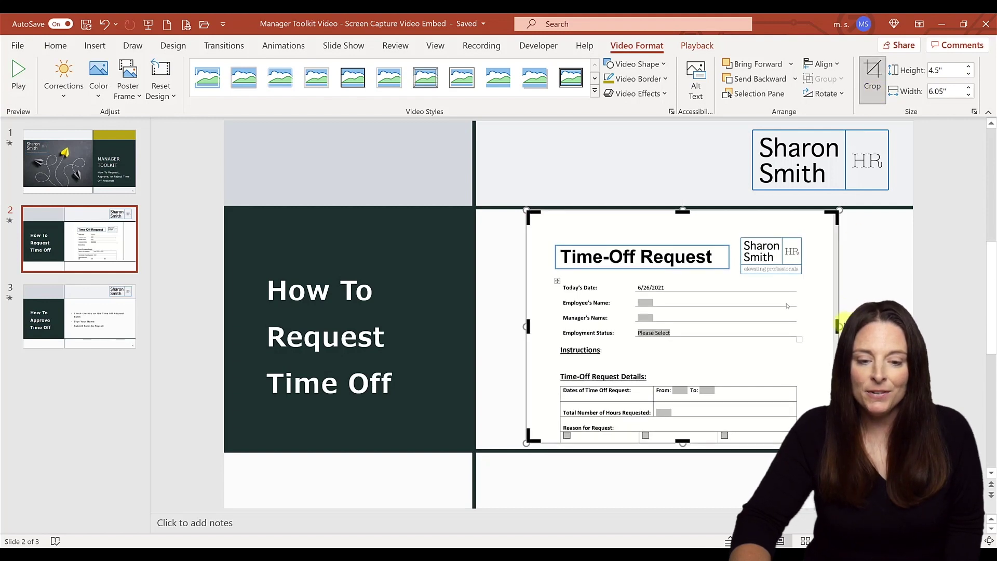
{"action": "left_click_drag", "start_coordinate": [837, 327], "coordinate": [837, 338]}
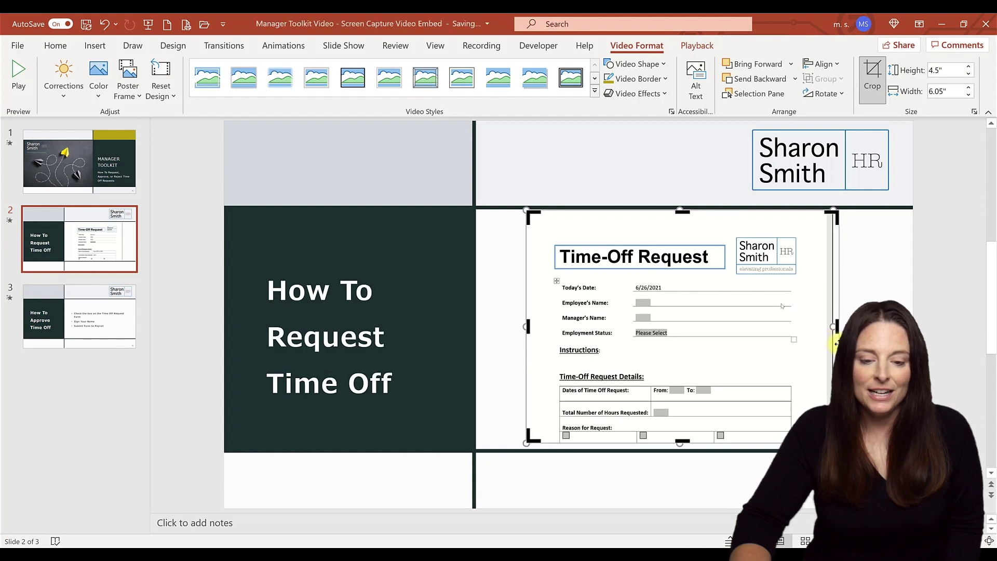
{"action": "left_click_drag", "start_coordinate": [835, 343], "coordinate": [823, 326]}
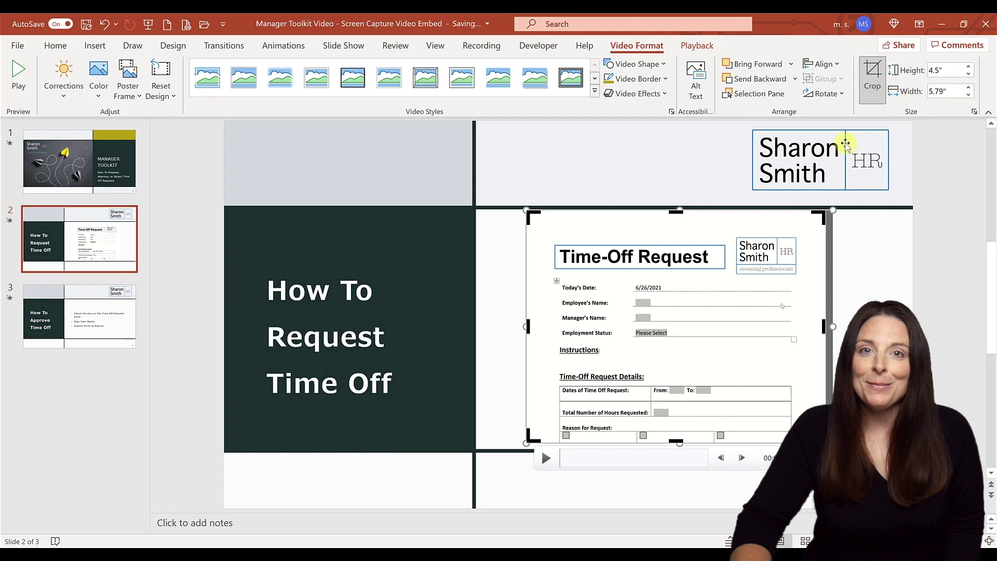
{"action": "left_click", "coordinate": [868, 104]}
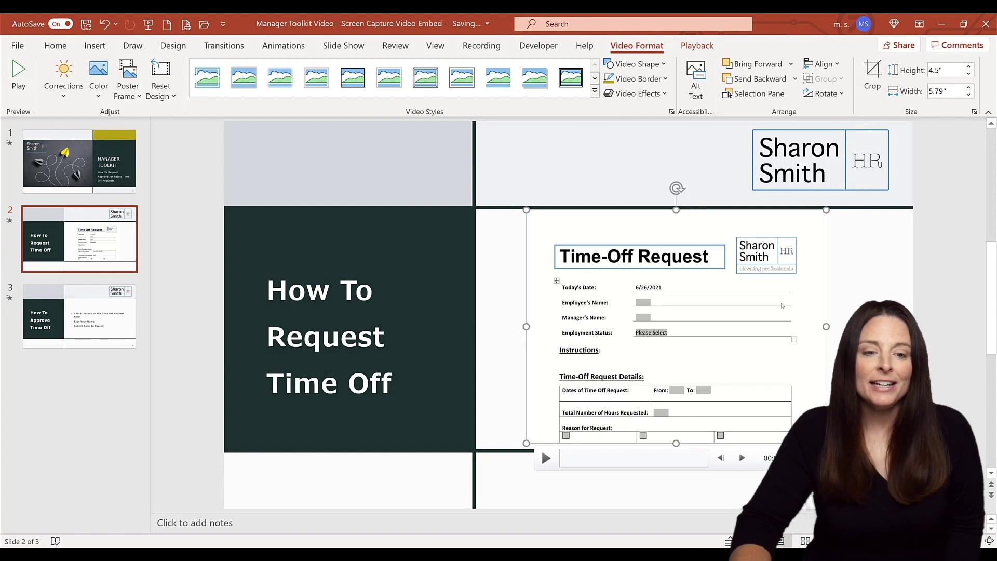
{"action": "left_click", "coordinate": [698, 46]}
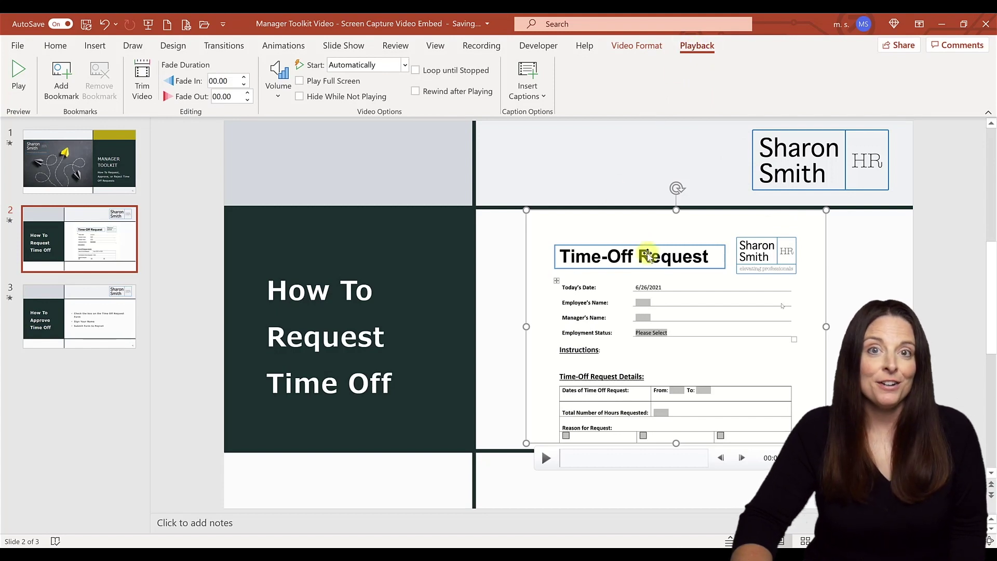
Trim the form video to start at 00:02.202 and end at 01:02.656
{"action": "left_click", "coordinate": [141, 91]}
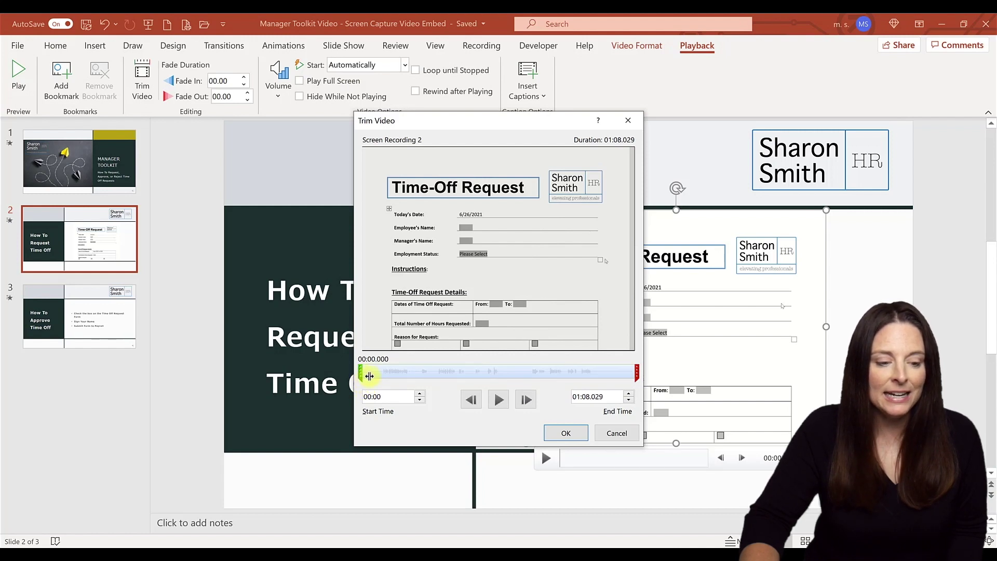
{"action": "left_click_drag", "start_coordinate": [365, 375], "coordinate": [371, 376]}
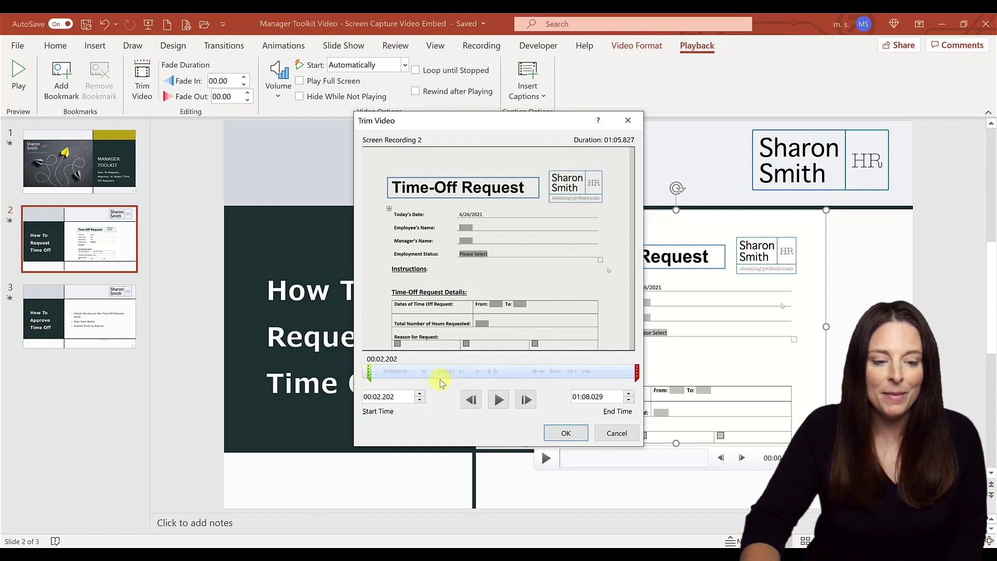
{"action": "left_click", "coordinate": [635, 369]}
{"action": "left_click_drag", "start_coordinate": [618, 371], "coordinate": [615, 372]}
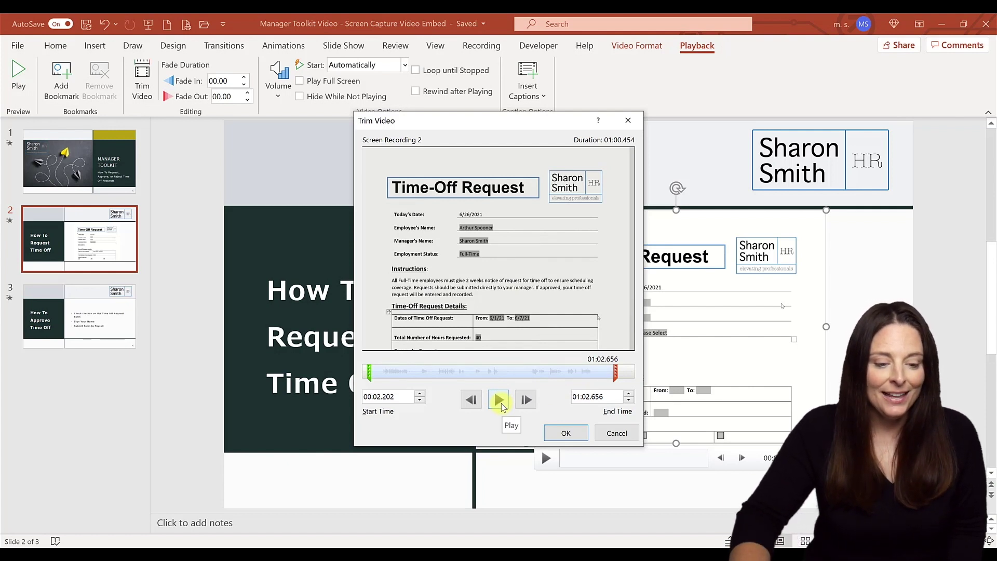
{"action": "left_click", "coordinate": [566, 433]}
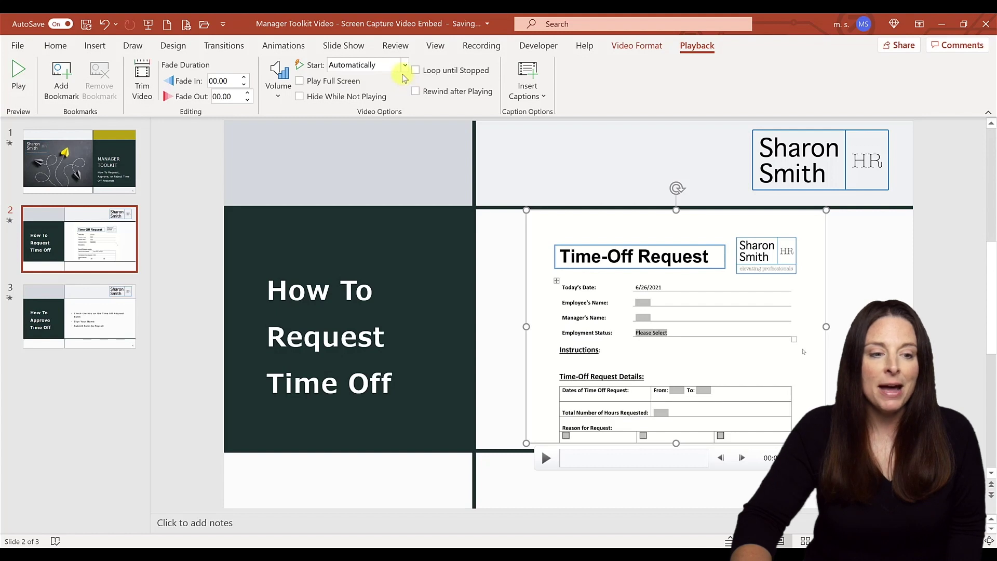
Set the video's Start to When Clicked On, then go back to the title slide
{"action": "left_click", "coordinate": [407, 65]}
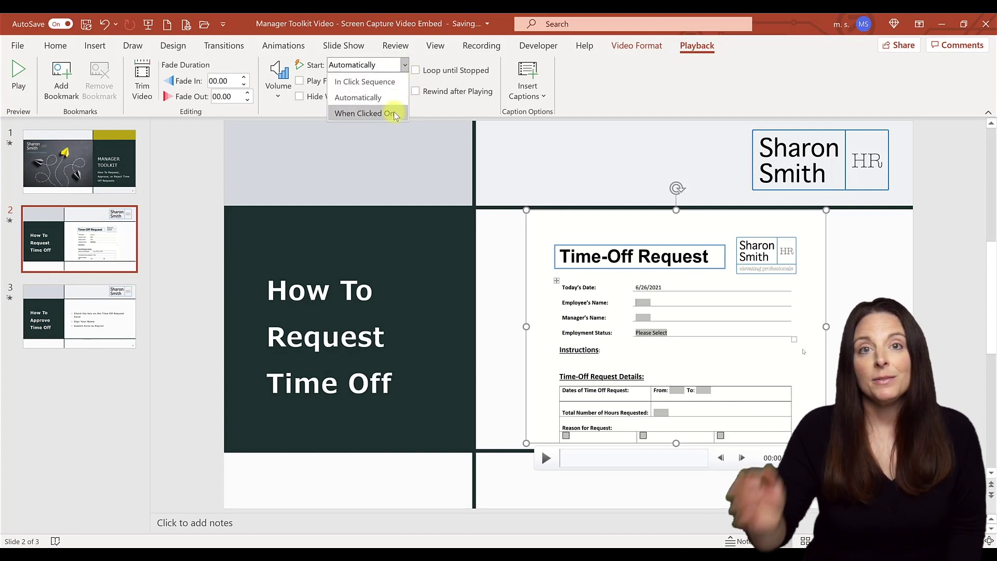
{"action": "left_click", "coordinate": [363, 113]}
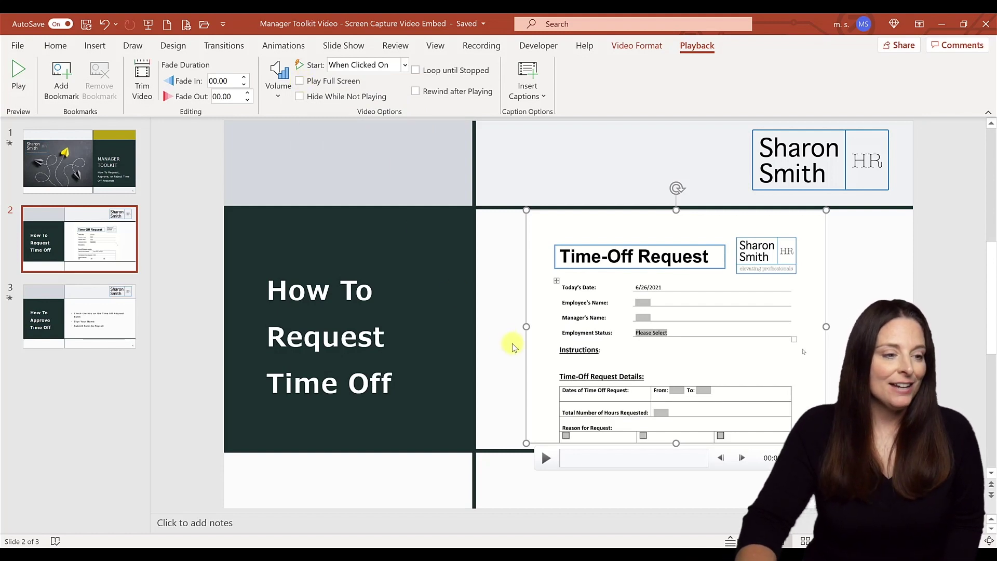
{"action": "left_click", "coordinate": [104, 24]}
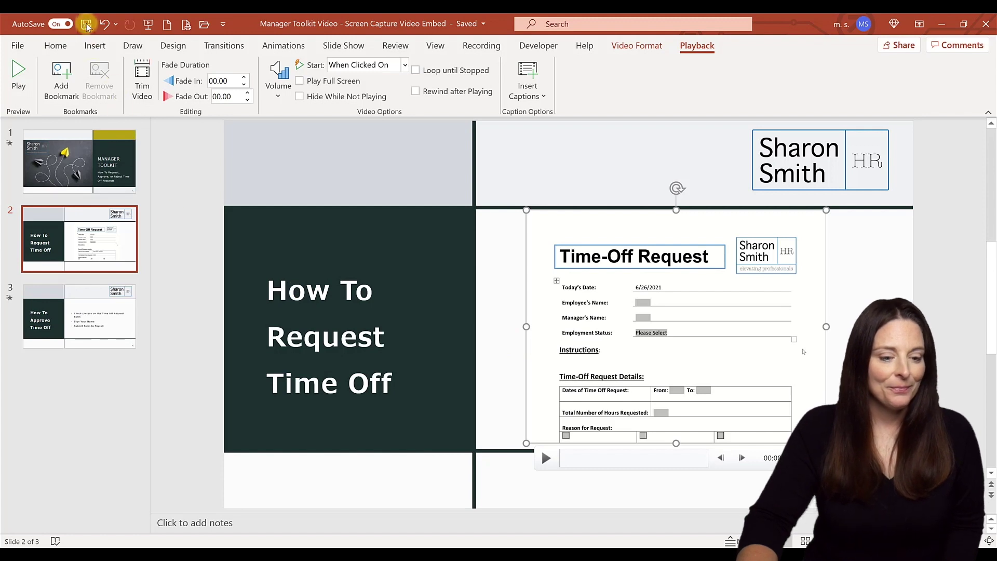
{"action": "left_click", "coordinate": [96, 167]}
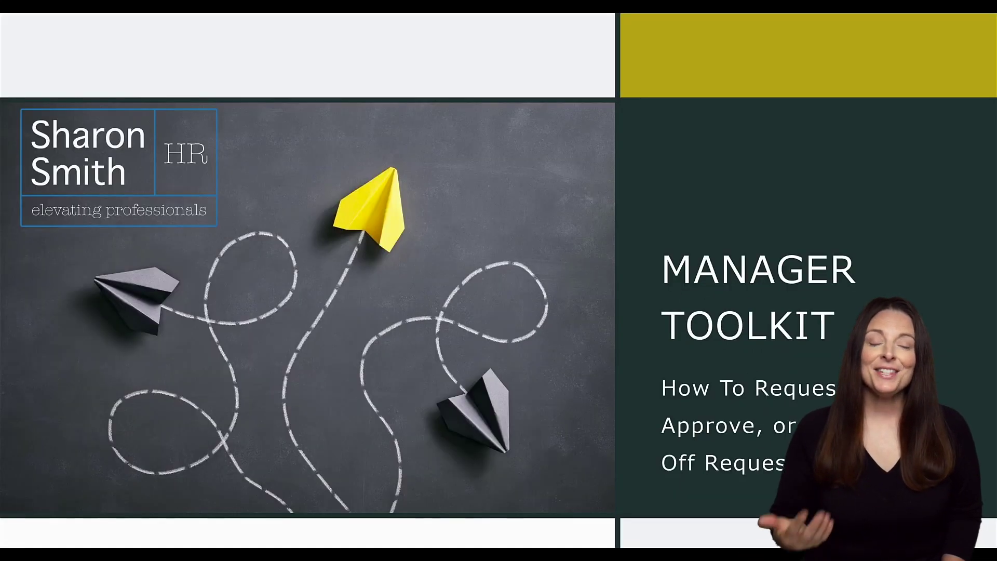
{"action": "key", "text": "Right"}
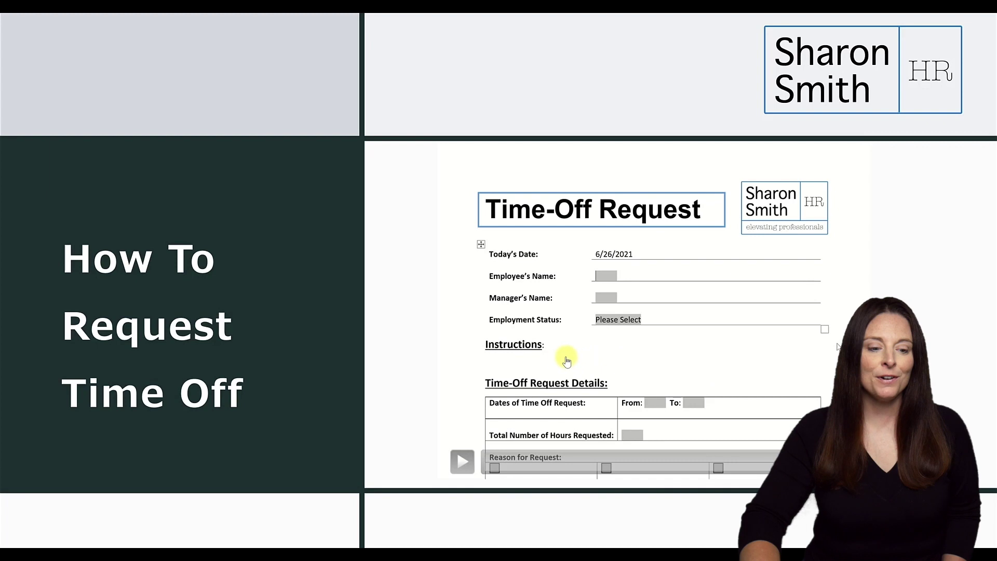
{"action": "left_click", "coordinate": [460, 462]}
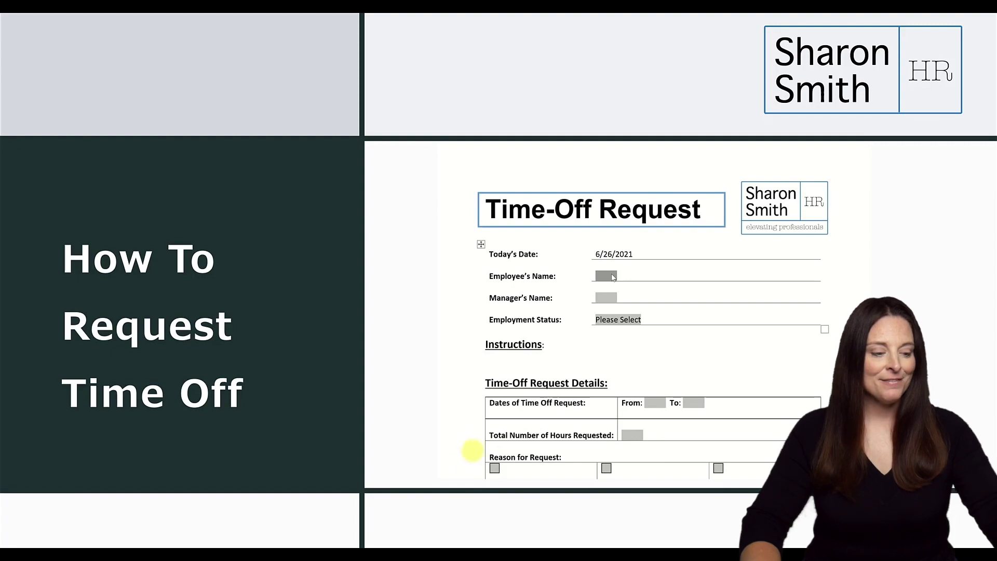
{"action": "left_click", "coordinate": [593, 459]}
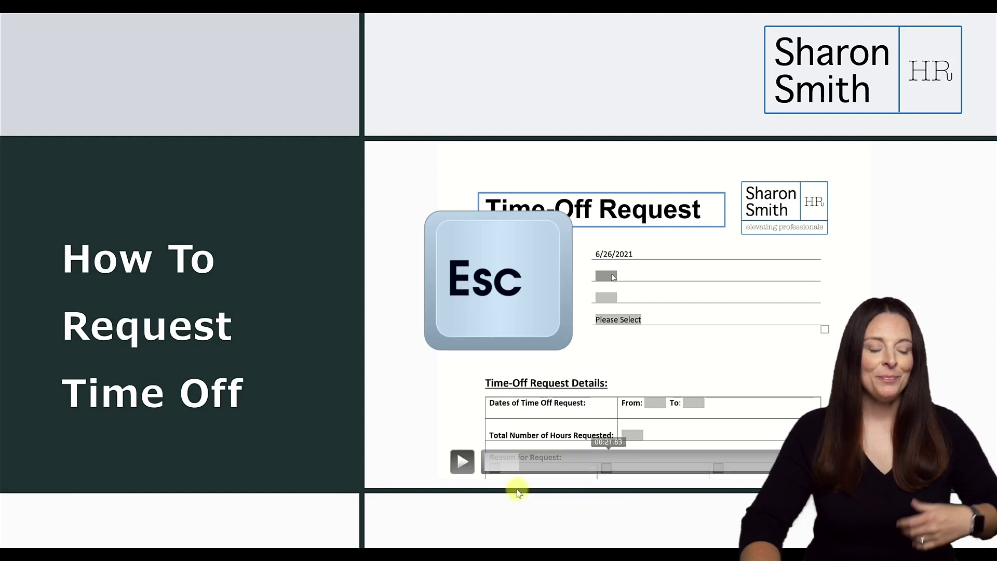
{"action": "key", "text": "Escape"}
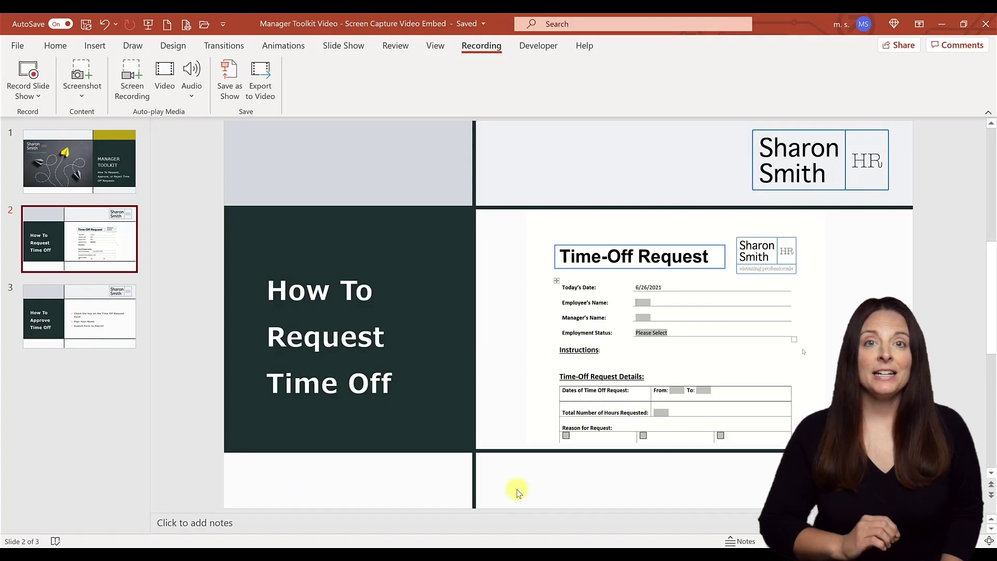